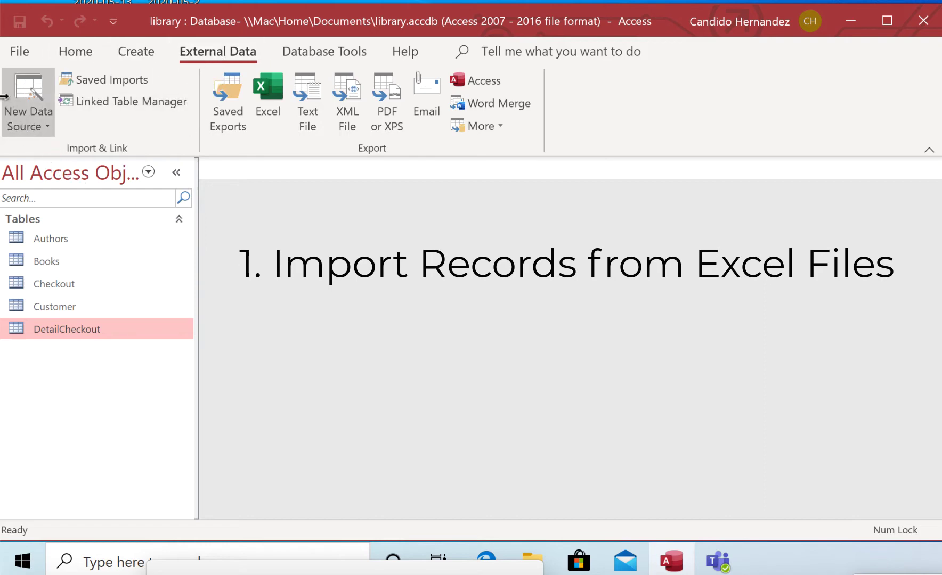
# - Start an Excel import from file and choose Authors from the Library Database folder in Documents as the source
pyautogui.click(46, 114)
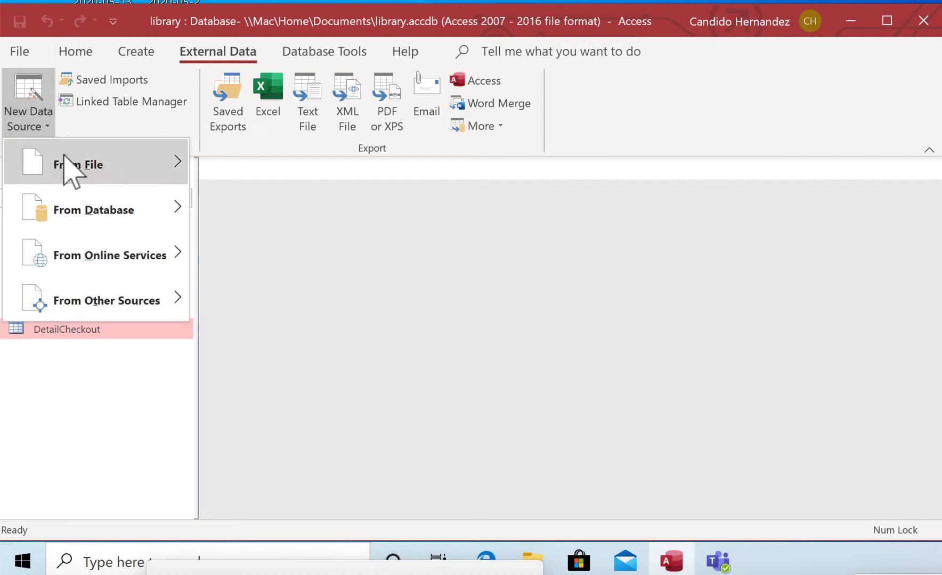
pyautogui.moveTo(67, 169)
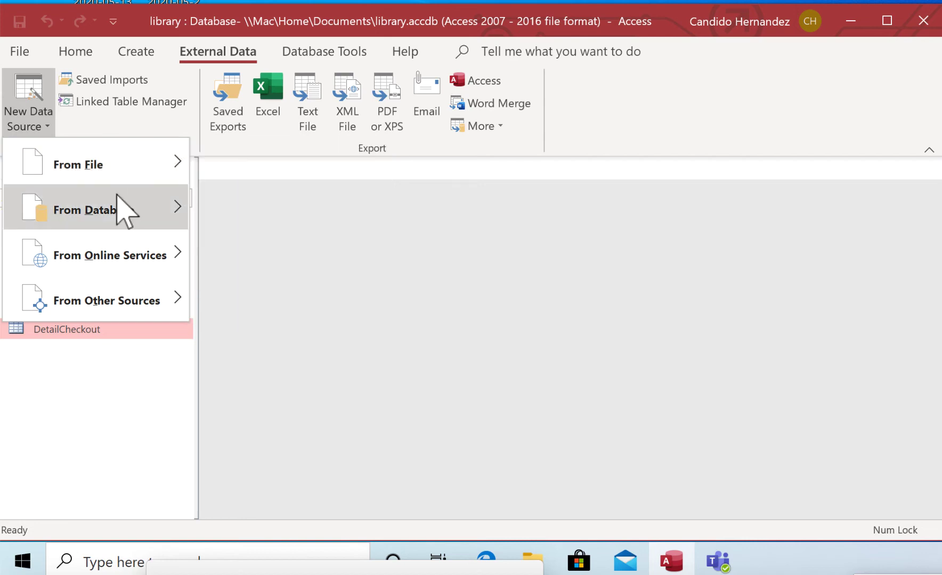
pyautogui.moveTo(170, 166)
pyautogui.click(212, 160)
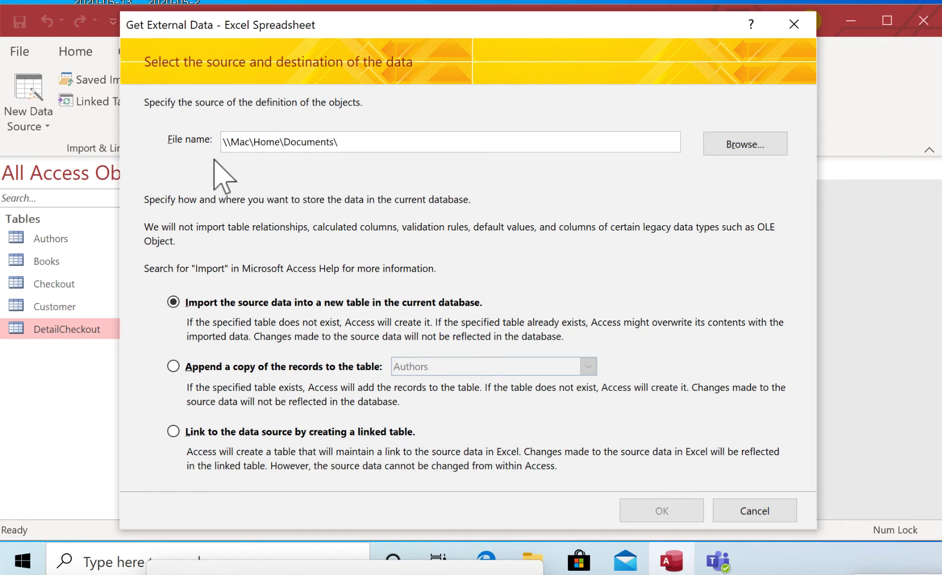
pyautogui.click(737, 146)
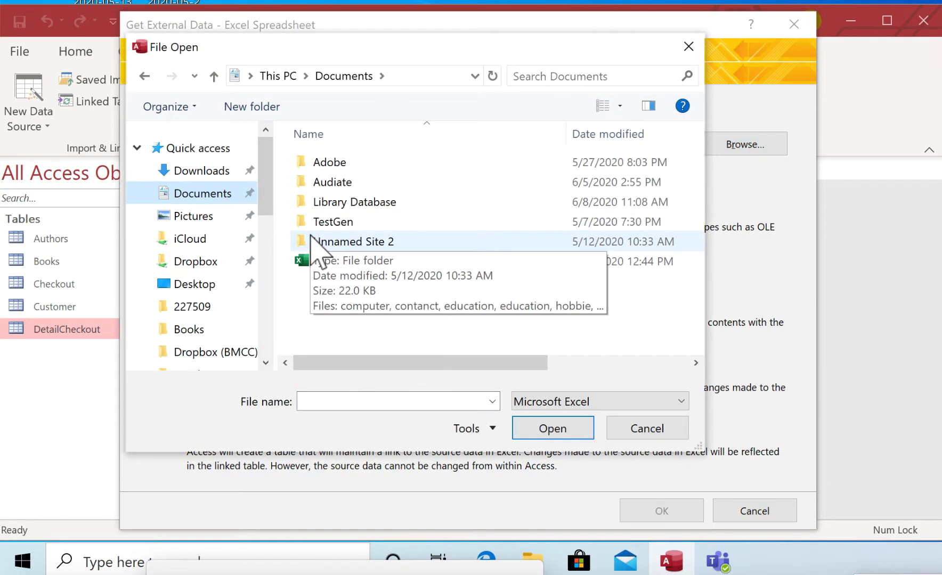
pyautogui.click(303, 201)
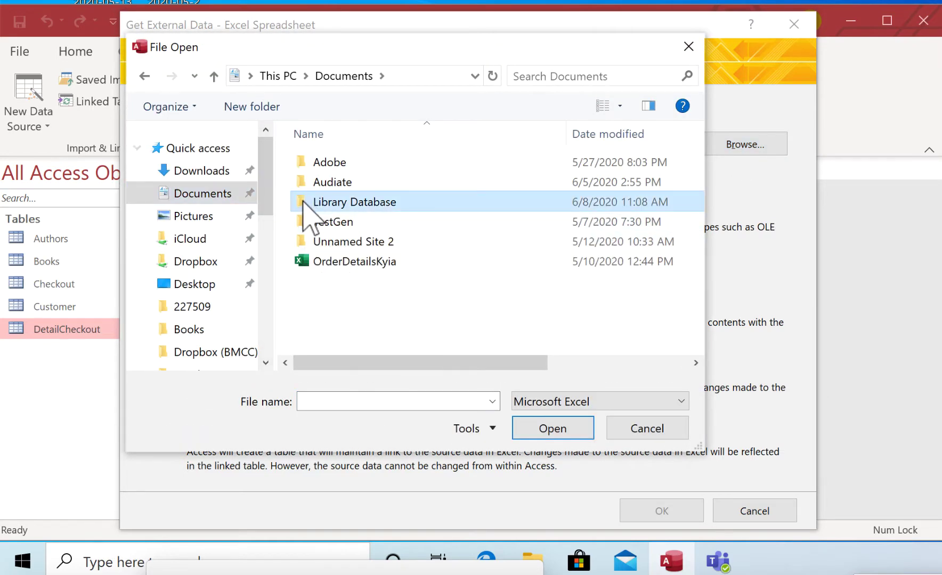
pyautogui.doubleClick(303, 201)
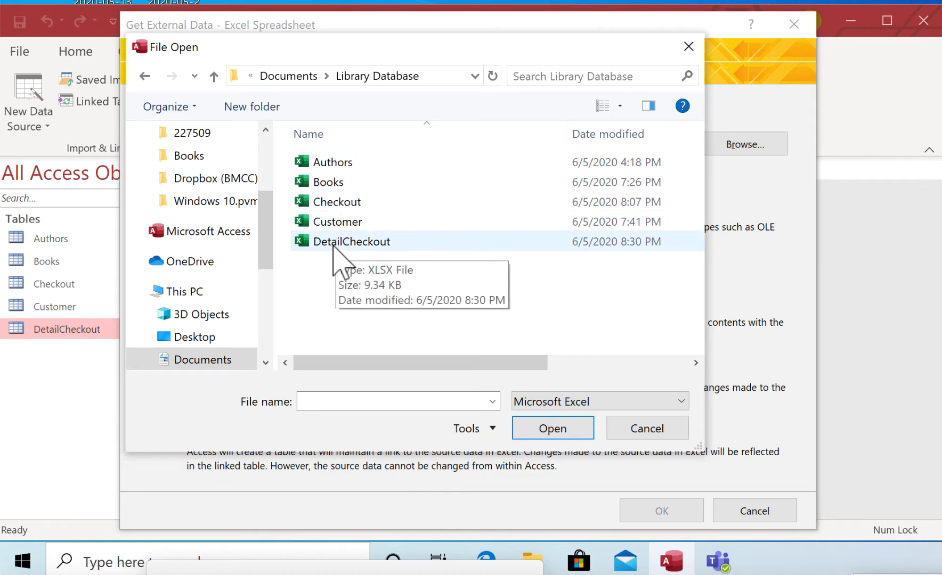
pyautogui.click(314, 169)
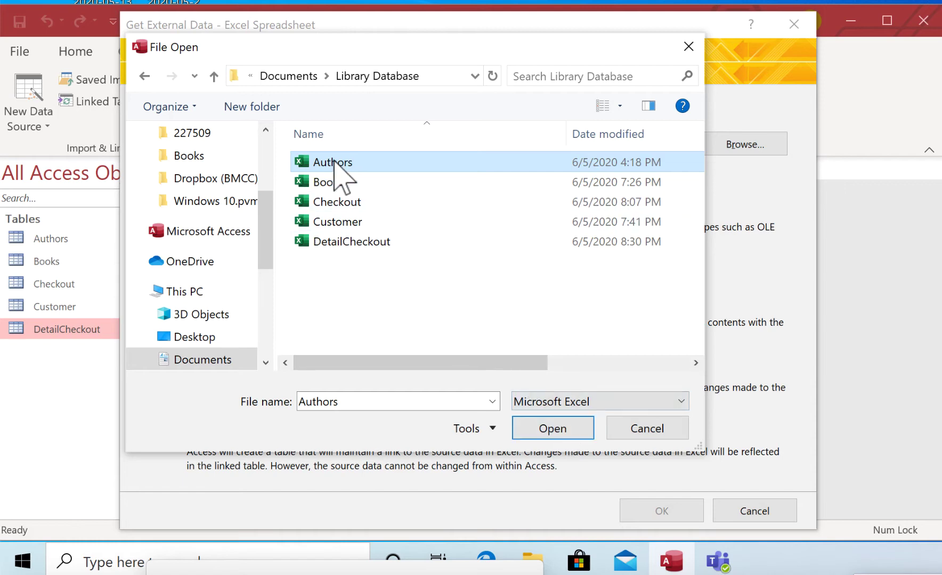
pyautogui.click(565, 429)
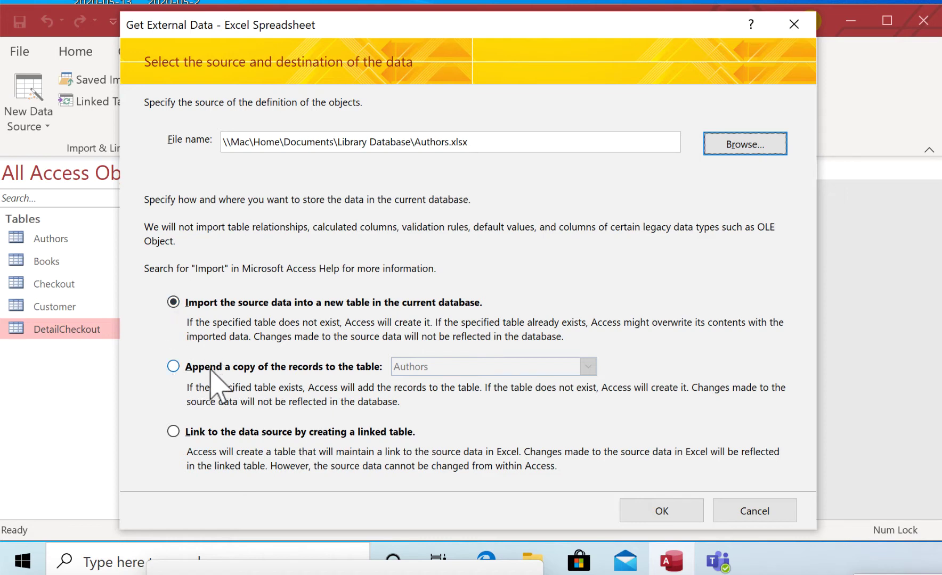
# - Append the spreadsheet's records to the Authors table using the Authors worksheet, and finish the import without saving the import steps
pyautogui.click(173, 366)
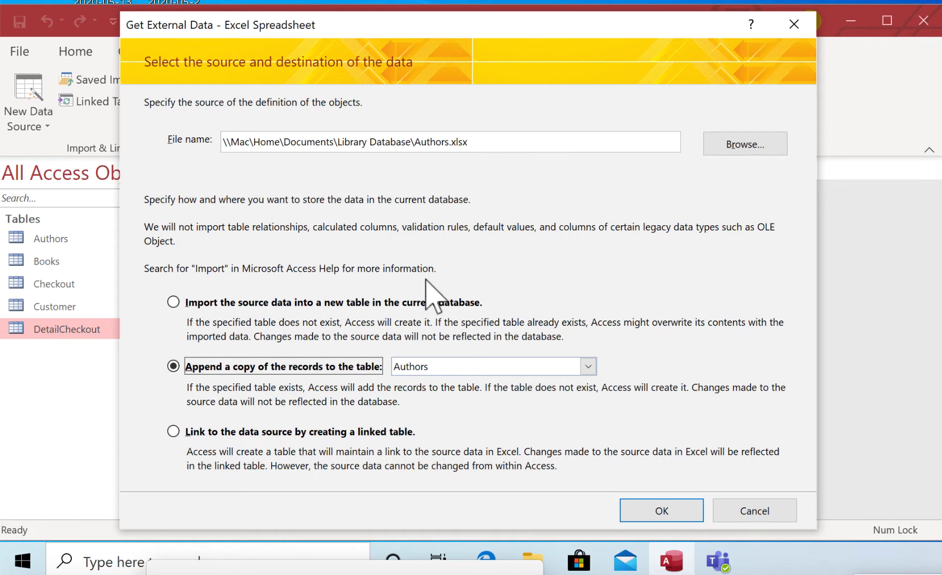
pyautogui.click(670, 506)
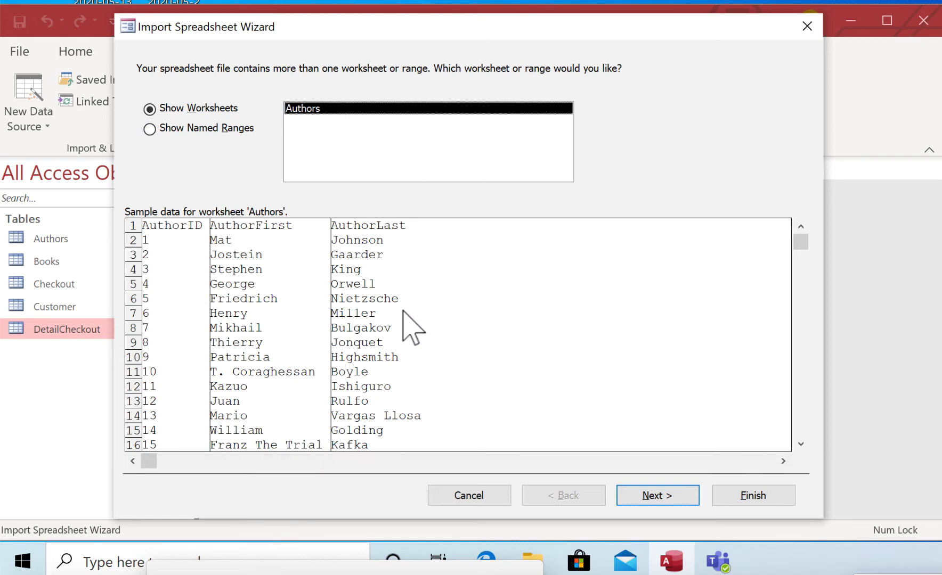
pyautogui.click(657, 491)
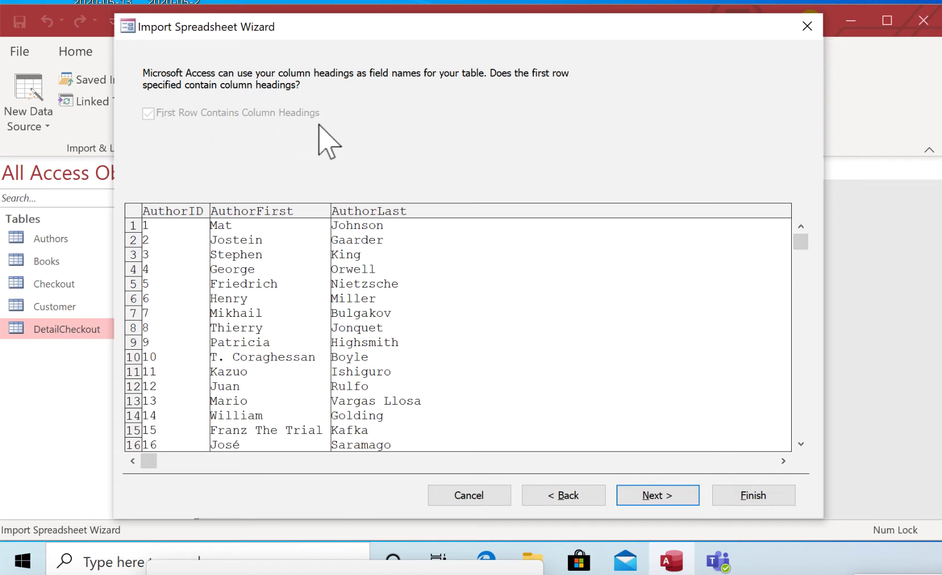
pyautogui.click(657, 496)
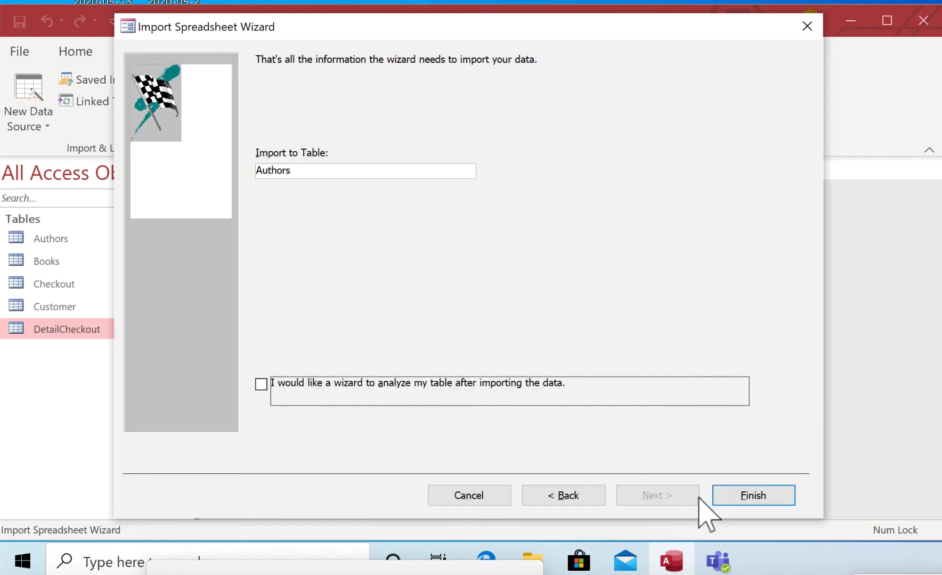
pyautogui.click(760, 500)
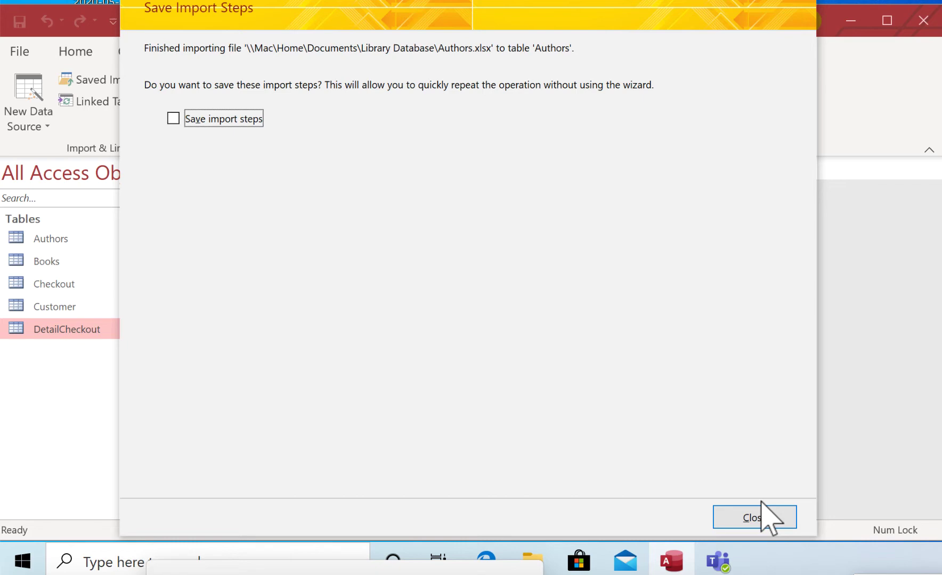
pyautogui.click(759, 519)
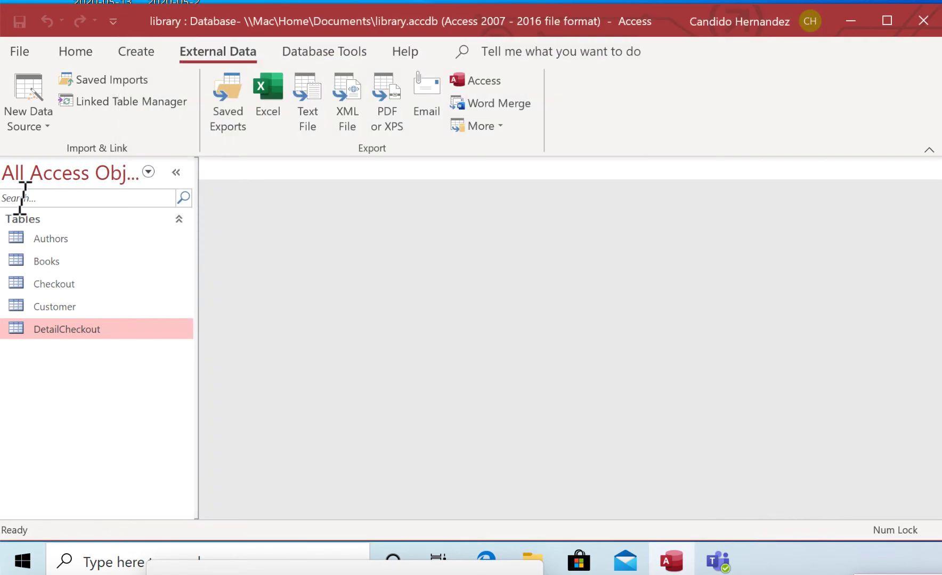
# - Examine the imported records in the Authors, Books, Checkout, Customer and DetailCheckout tables
pyautogui.doubleClick(17, 241)
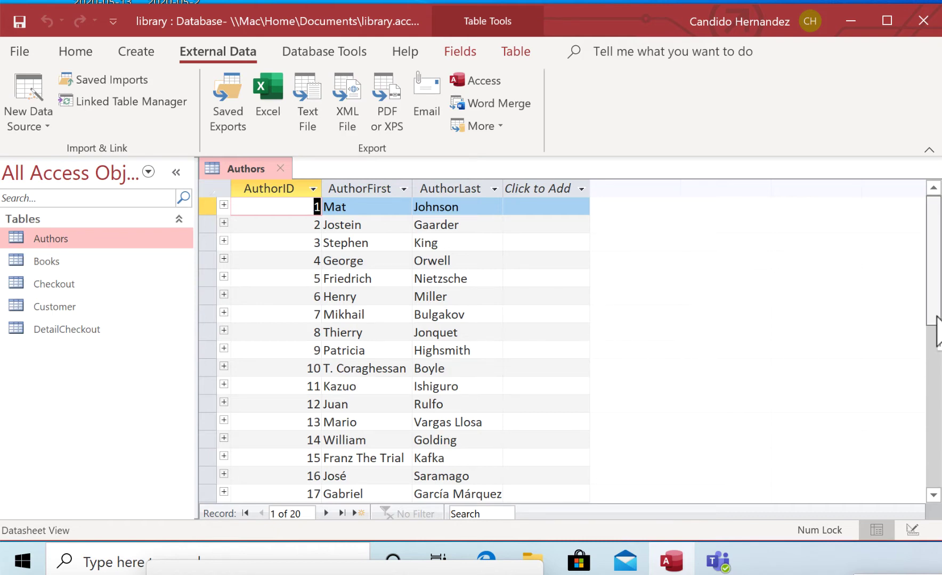
pyautogui.moveTo(937, 330); pyautogui.dragTo(875, 204)
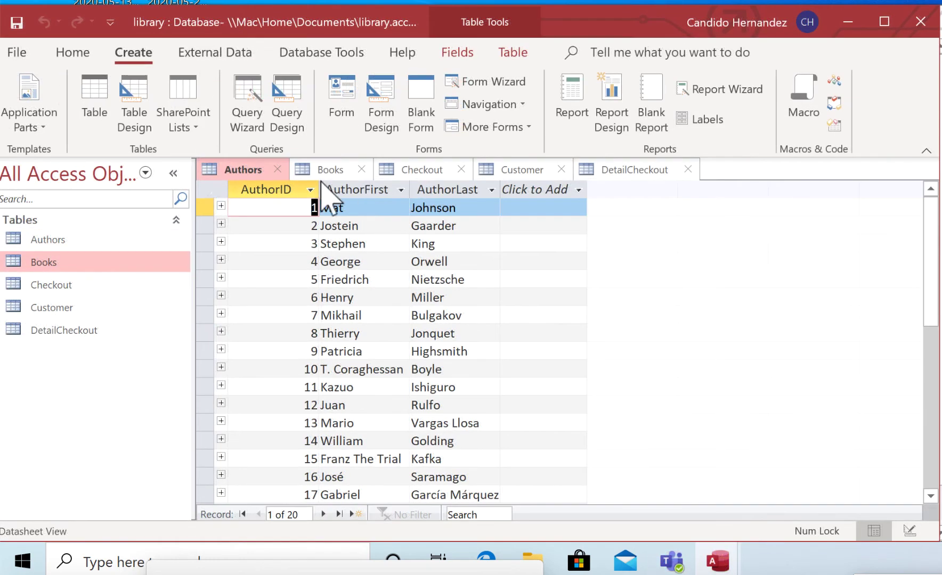
pyautogui.click(332, 170)
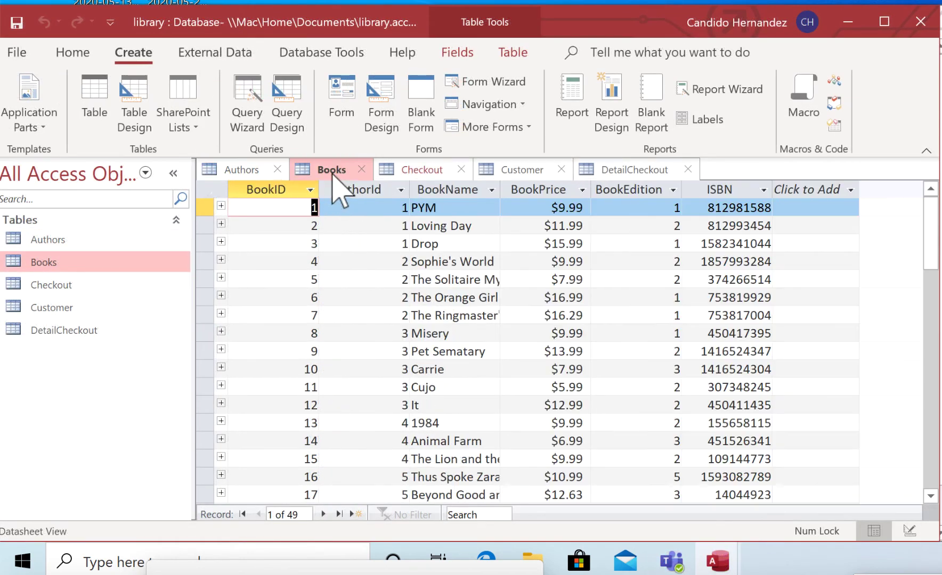
pyautogui.click(428, 169)
pyautogui.click(535, 171)
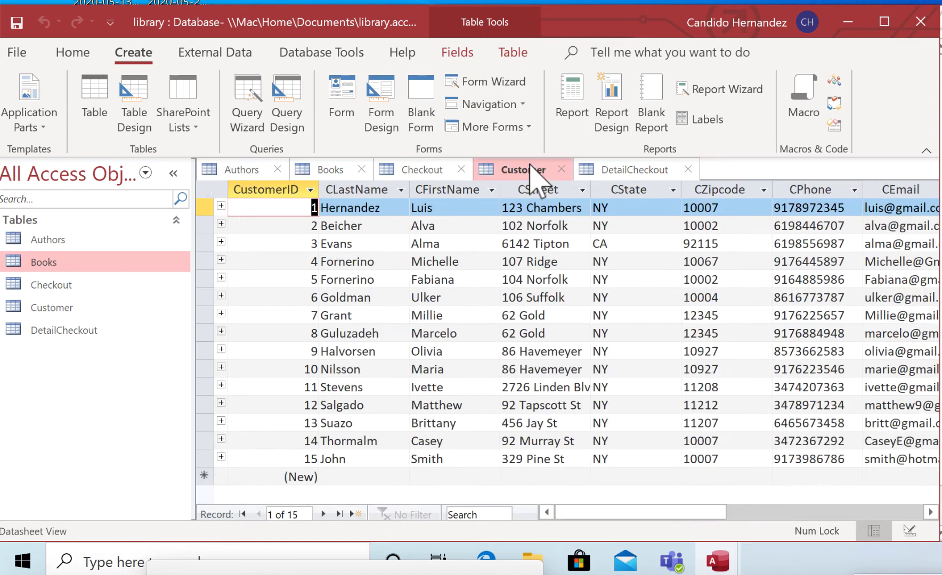
pyautogui.click(626, 176)
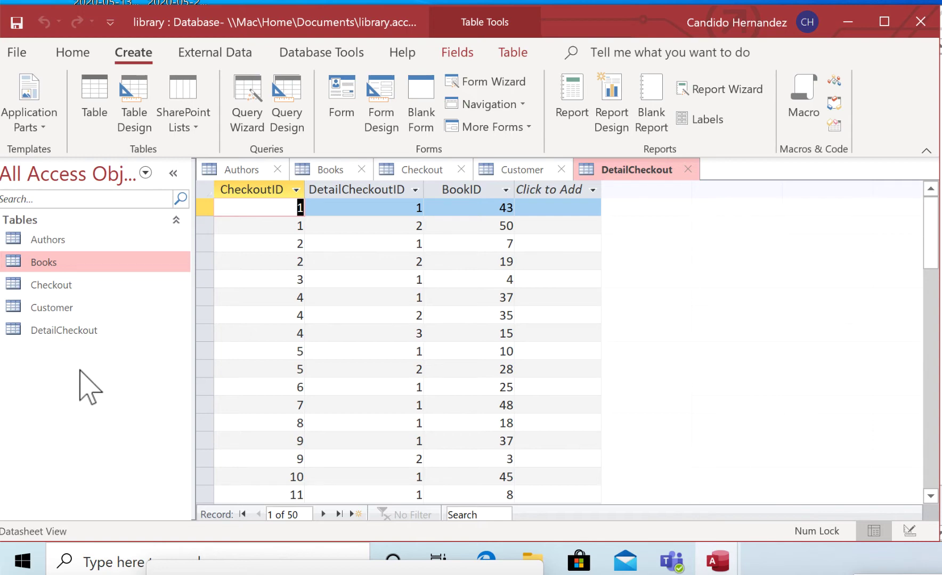
# - Create a form from the Authors table, check its second record, and save and close the form as Authors
pyautogui.click(8, 238)
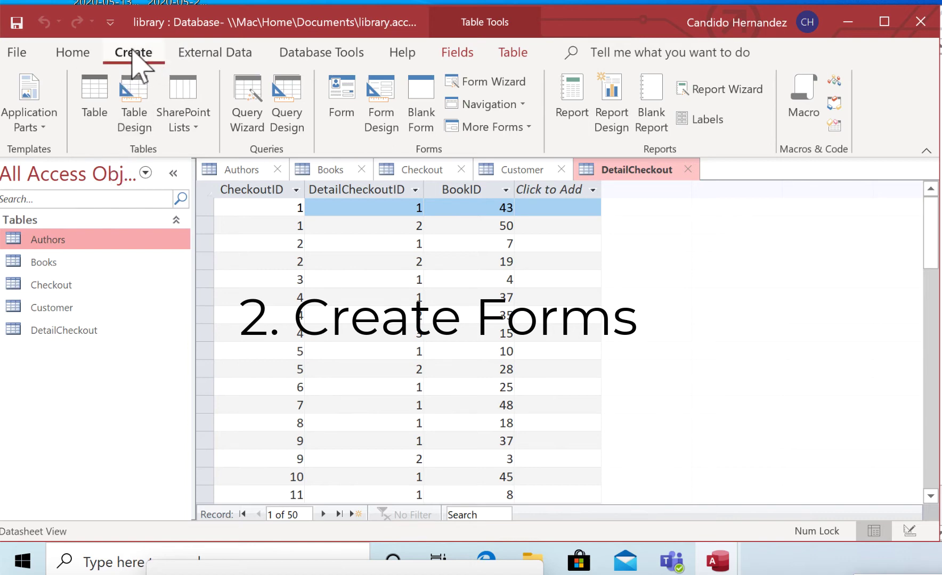
pyautogui.click(341, 109)
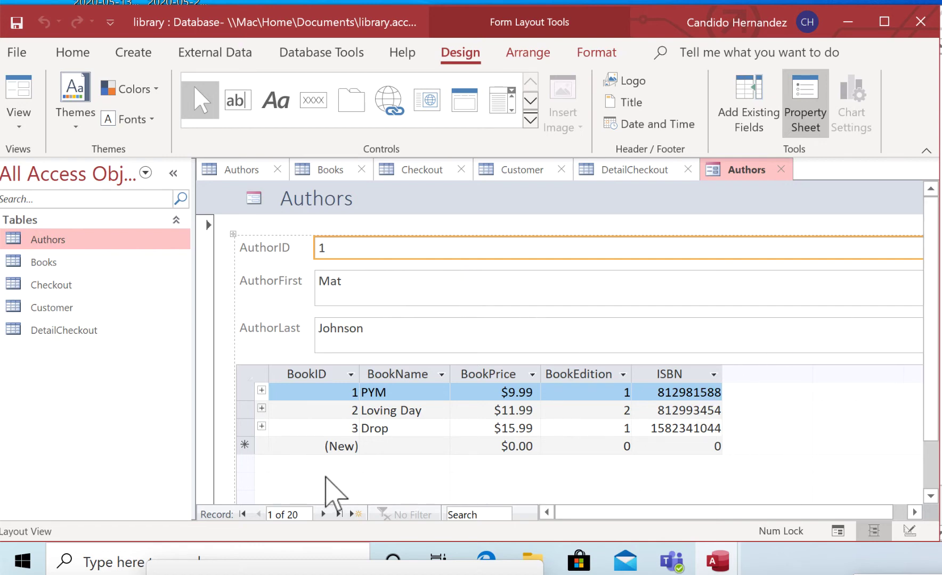
pyautogui.click(323, 514)
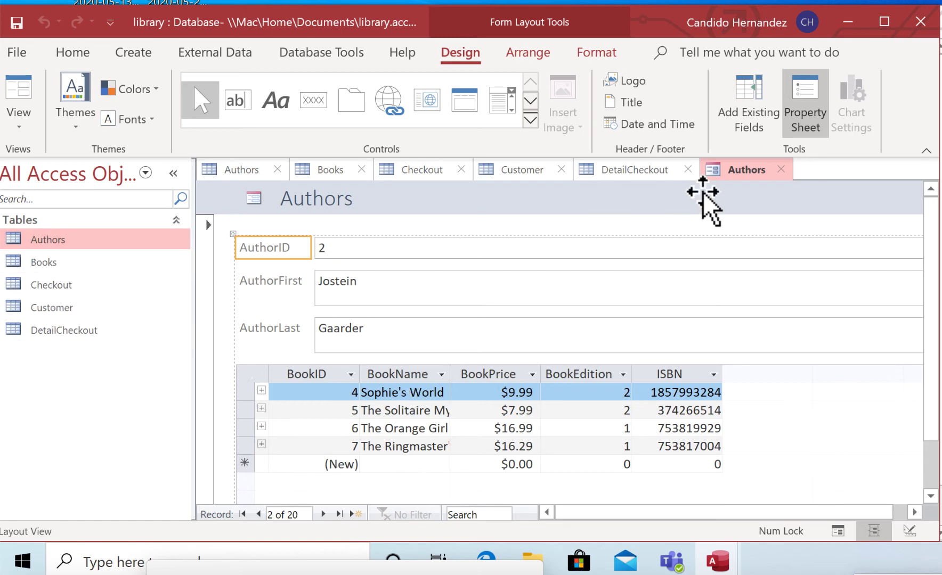
pyautogui.click(781, 169)
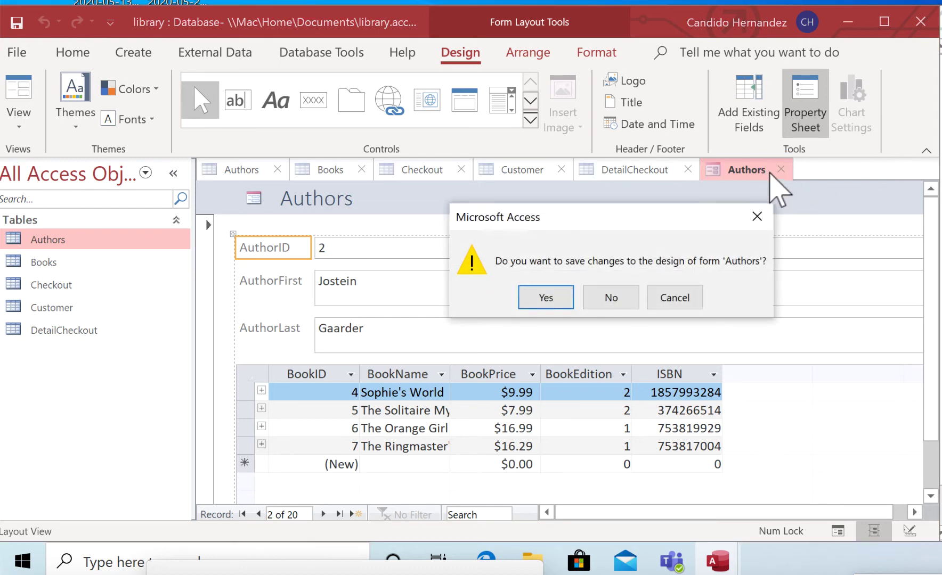
pyautogui.click(546, 298)
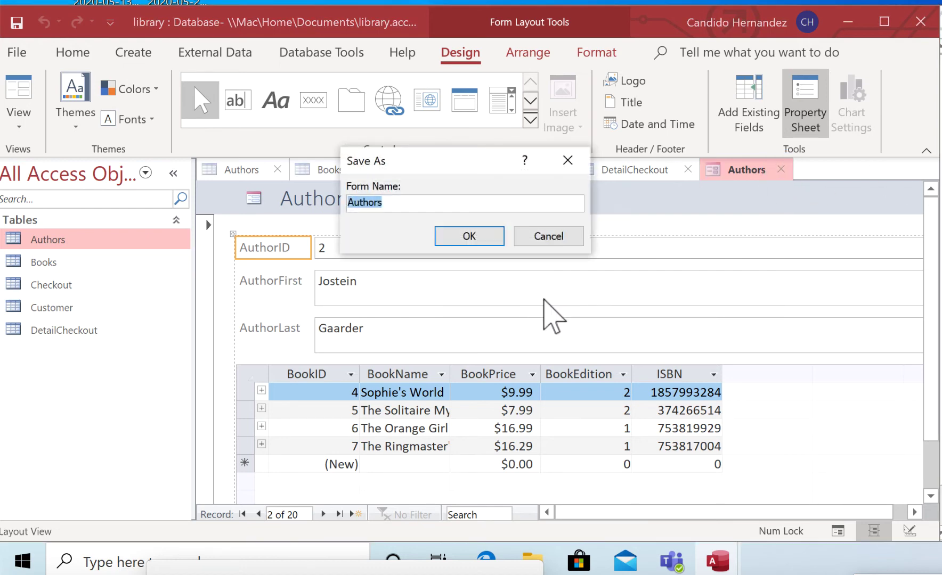
pyautogui.click(473, 234)
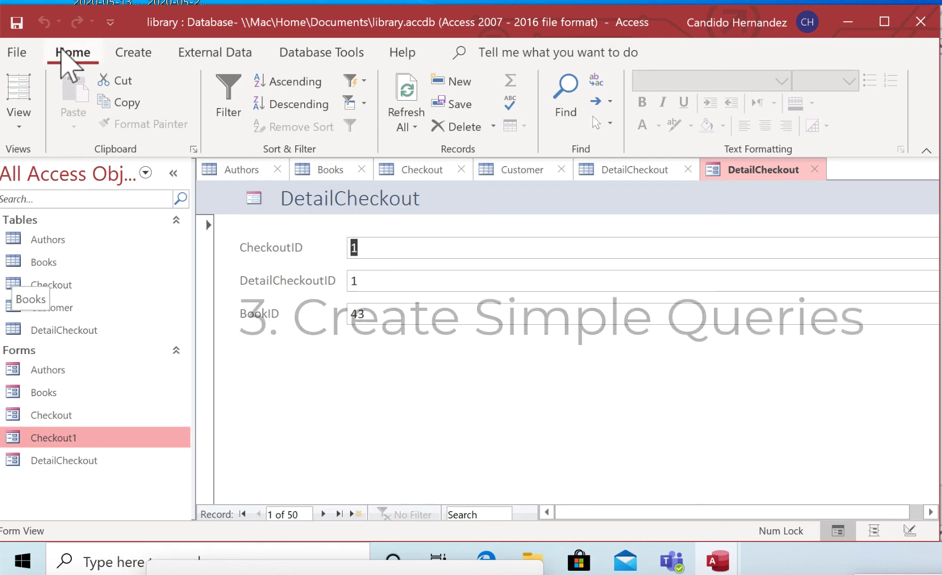
# - Create a new query in design view and add the Authors, Books, Checkout, Customer and DetailCheckout tables to it
pyautogui.click(142, 53)
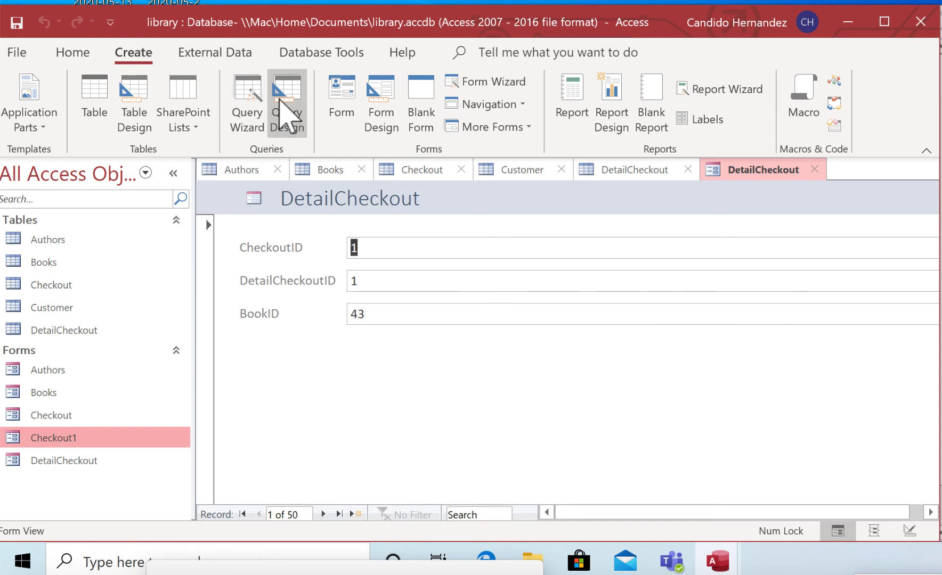
pyautogui.click(288, 90)
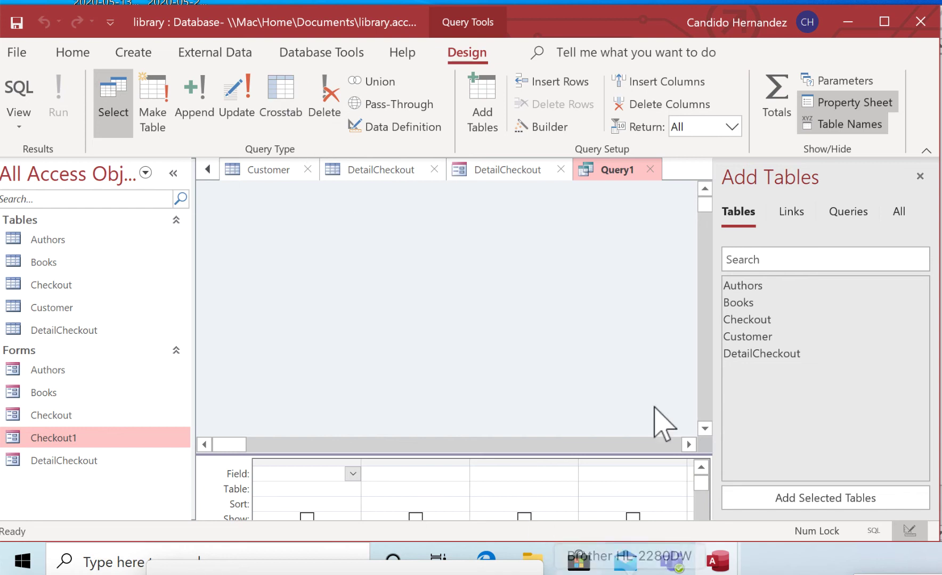
pyautogui.click(741, 288)
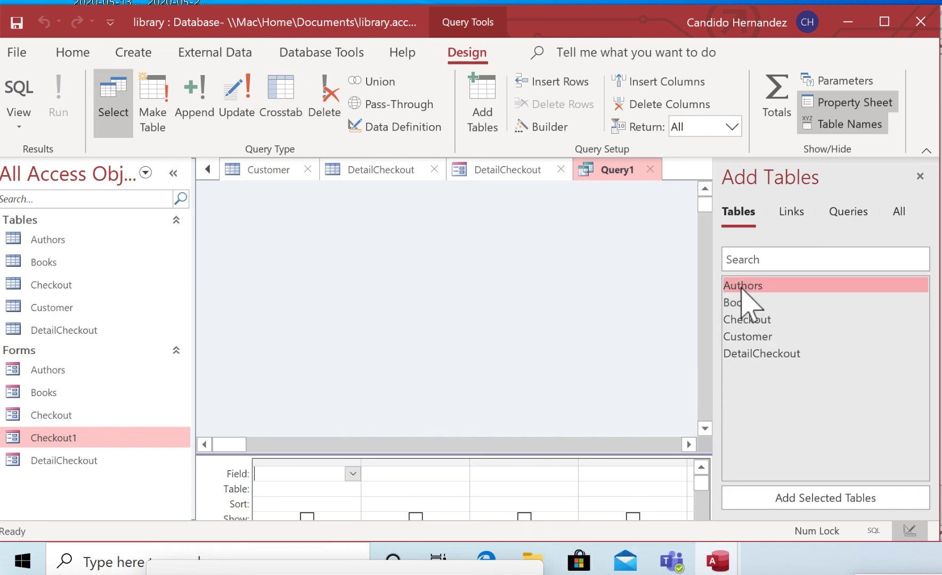
pyautogui.keyDown('shift'); pyautogui.click(752, 354); pyautogui.keyUp('shift')
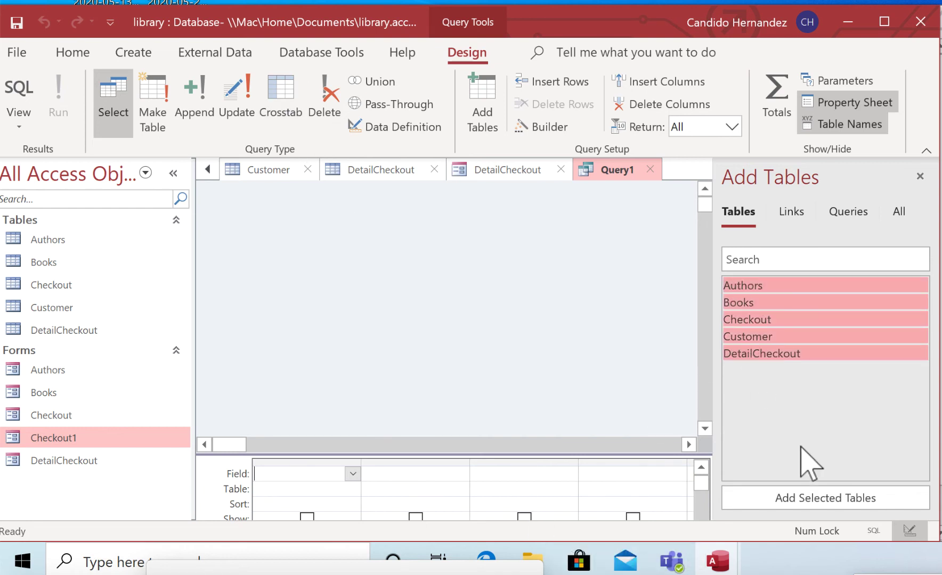
pyautogui.click(815, 493)
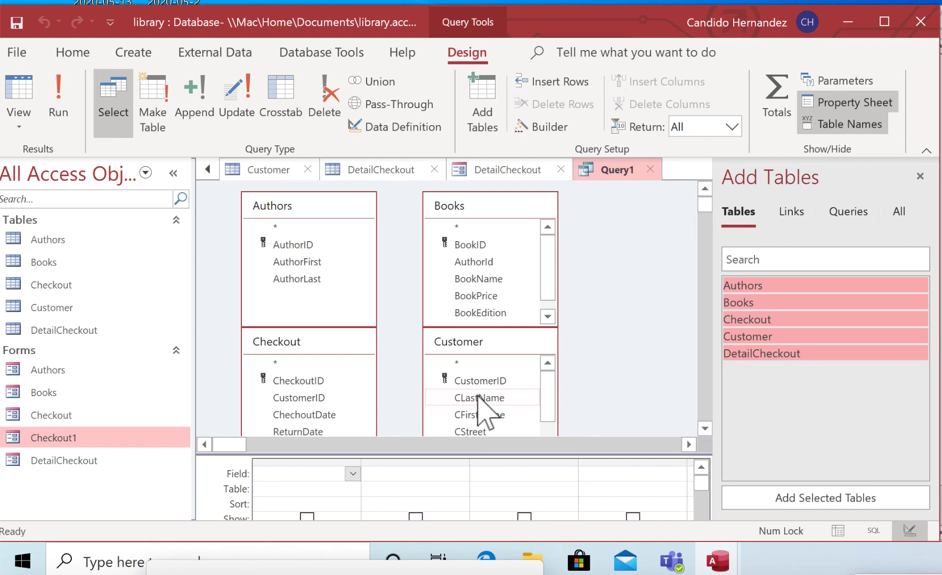
# - Add the CLastName and CFirstName fields from the Customer table to the query's design grid
pyautogui.click(480, 398)
pyautogui.click(705, 428)
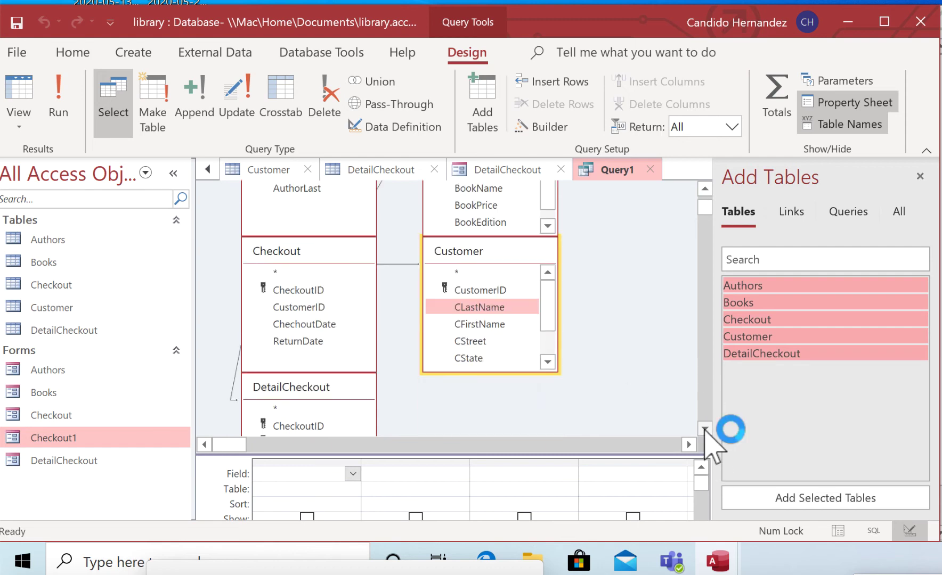
pyautogui.click(434, 308)
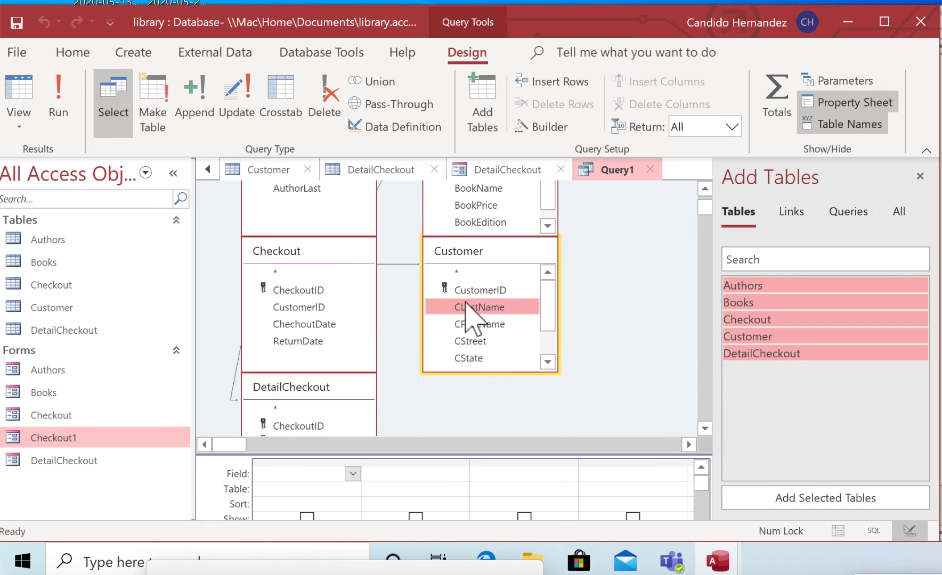
pyautogui.doubleClick(473, 308)
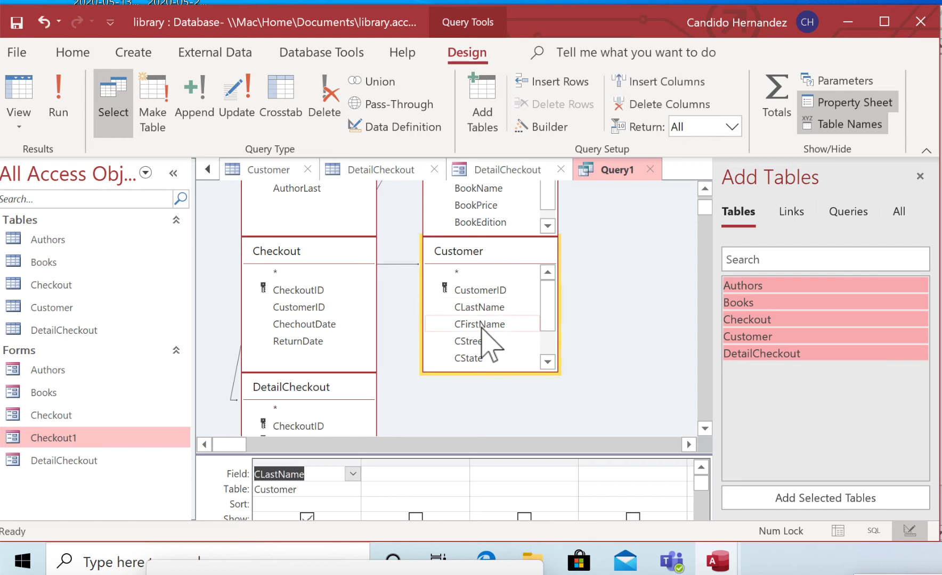
pyautogui.doubleClick(481, 324)
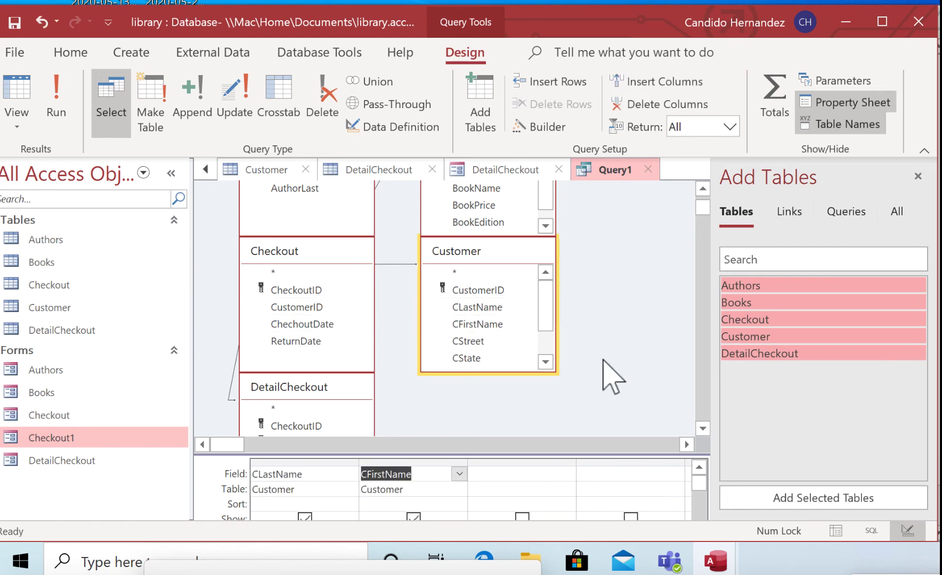
pyautogui.click(703, 428)
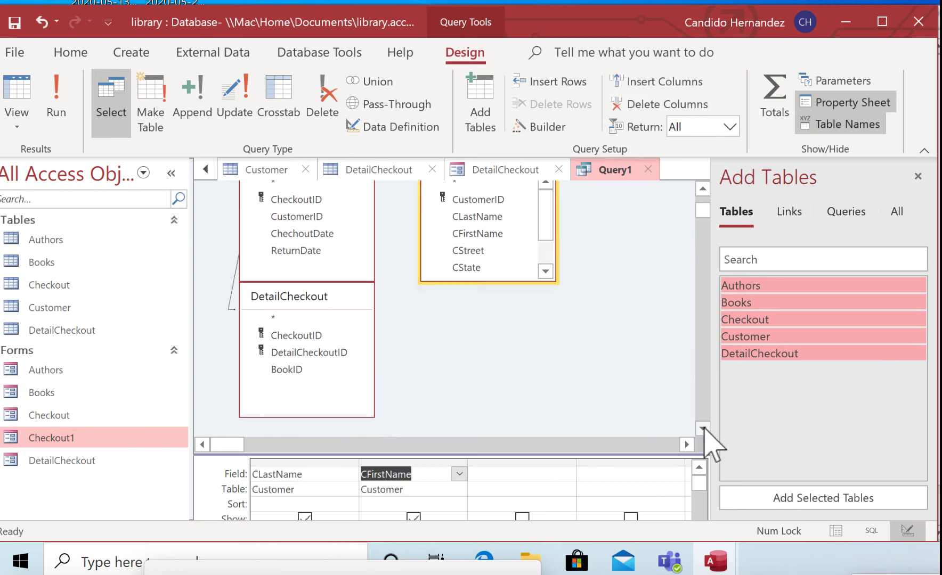
# - Add CheckoutID from Checkout, BookName from Books and ReturnDate from Checkout to the query's design grid
pyautogui.click(702, 188)
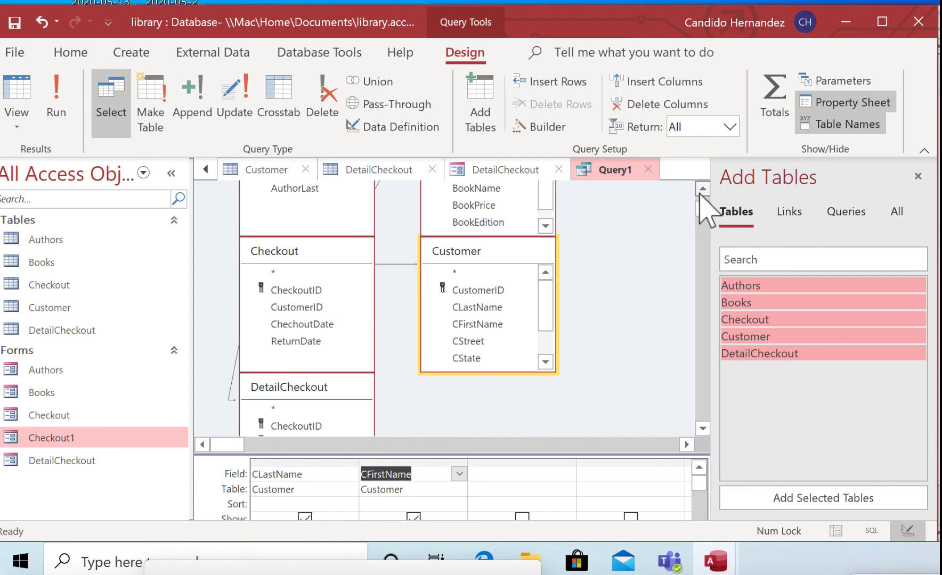
pyautogui.doubleClick(298, 290)
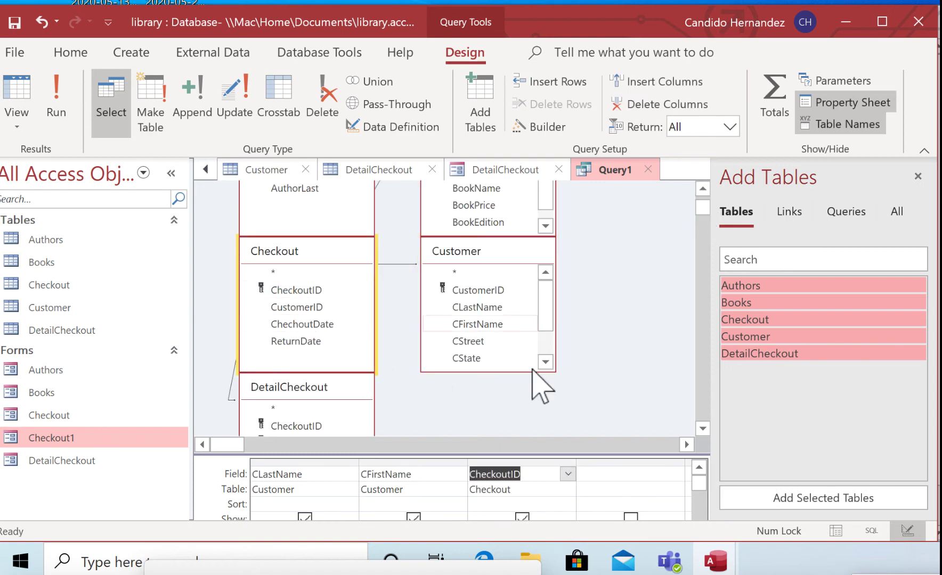
pyautogui.click(702, 428)
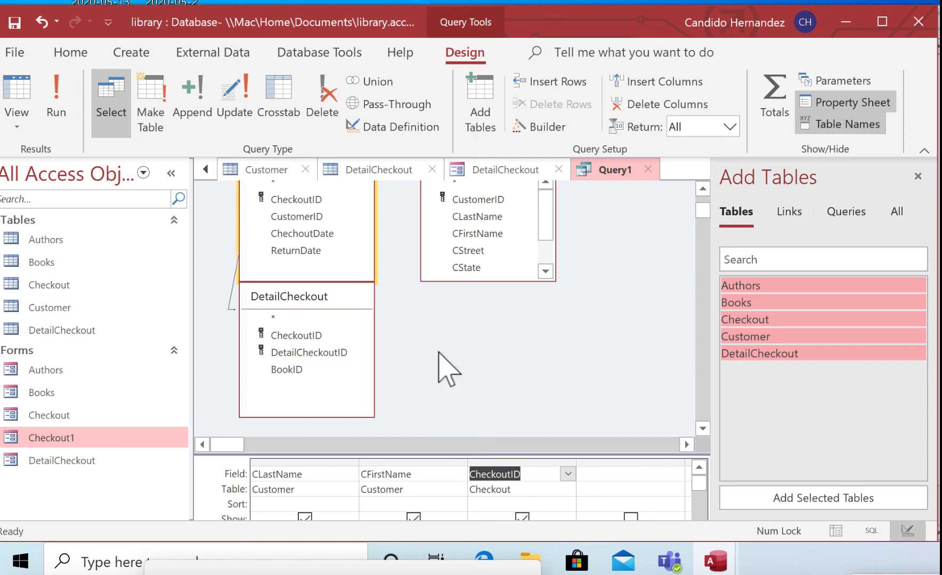
pyautogui.click(703, 188)
pyautogui.doubleClick(476, 279)
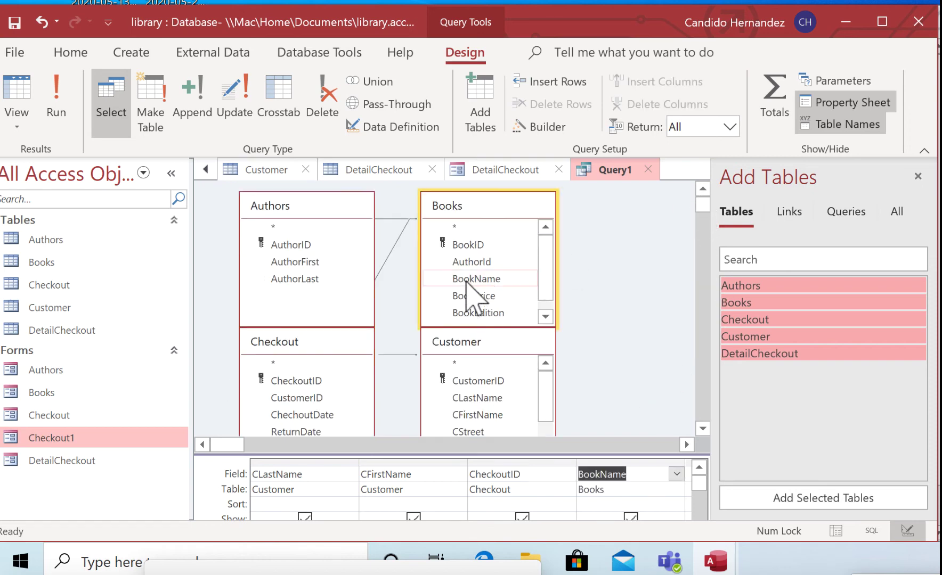
pyautogui.click(703, 429)
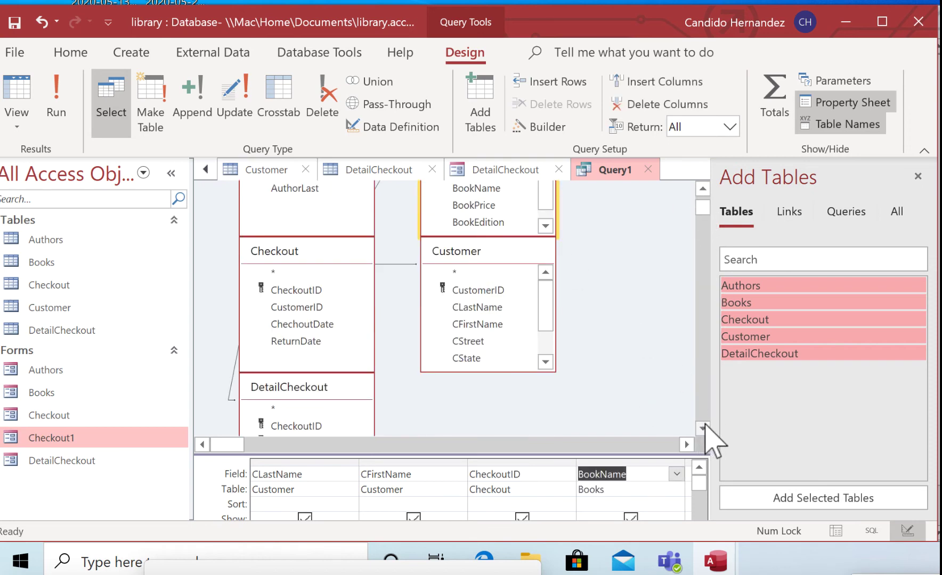
pyautogui.doubleClick(277, 341)
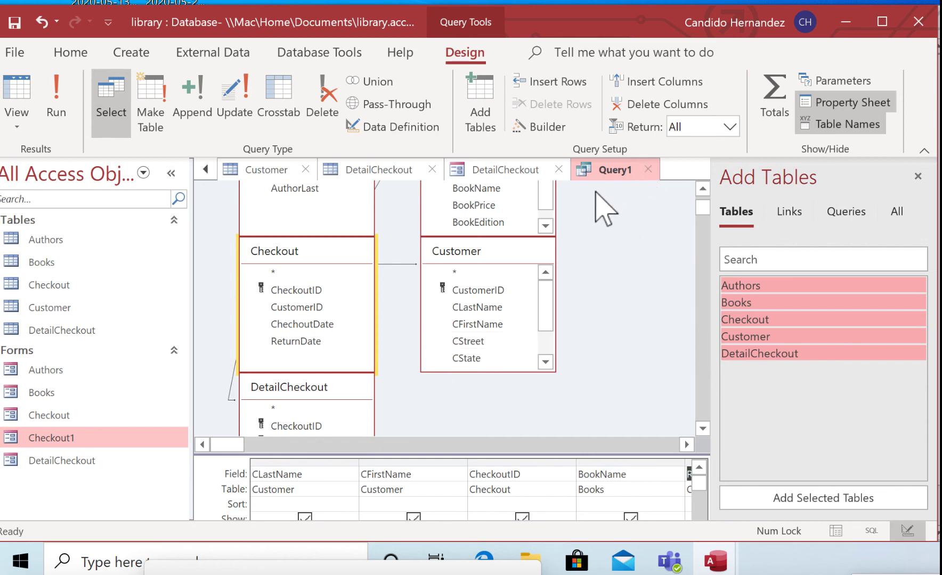
# - Close the query, saving it as Returns Query, and open the saved query to view its records
pyautogui.click(648, 169)
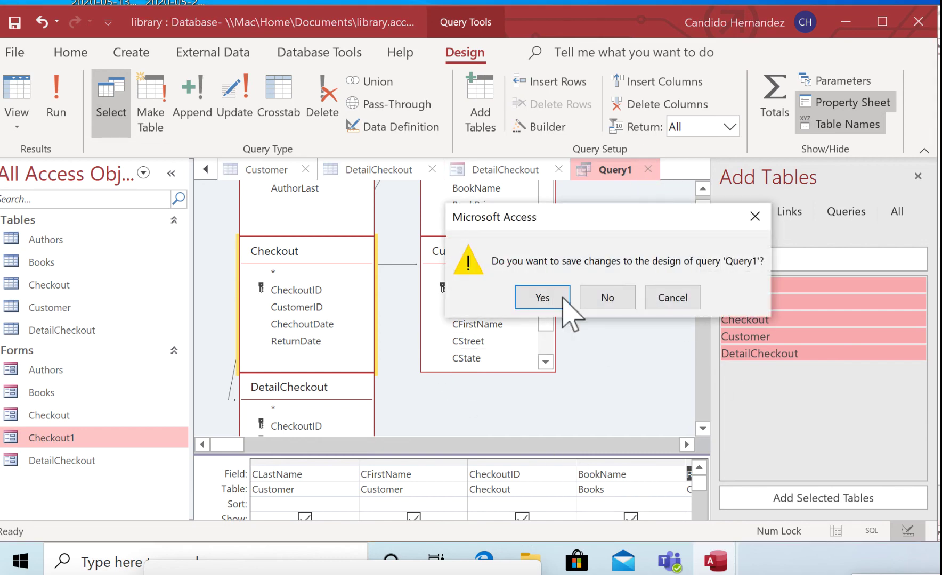
pyautogui.click(541, 297)
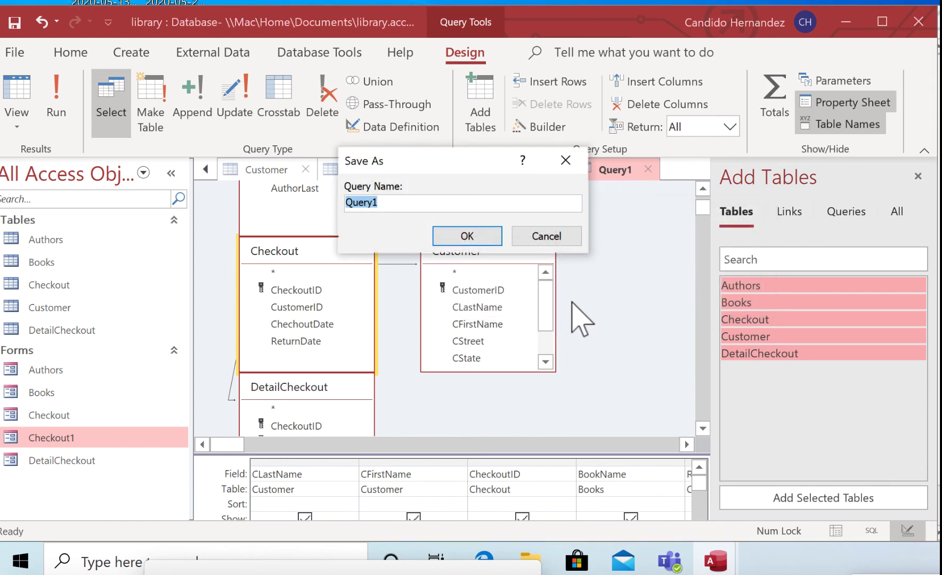
pyautogui.write('Returns')
pyautogui.write(' Query')
pyautogui.click(469, 235)
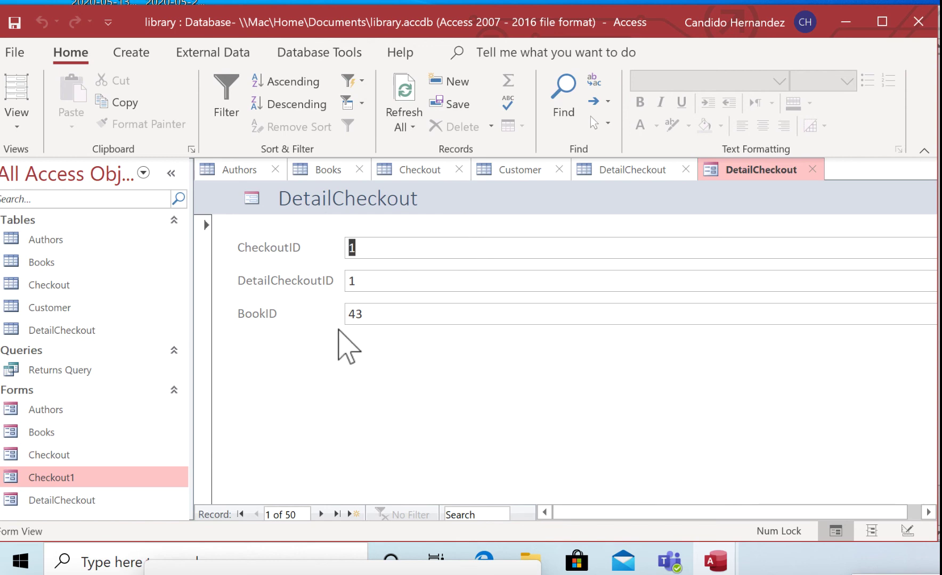
pyautogui.click(11, 368)
pyautogui.doubleClick(11, 368)
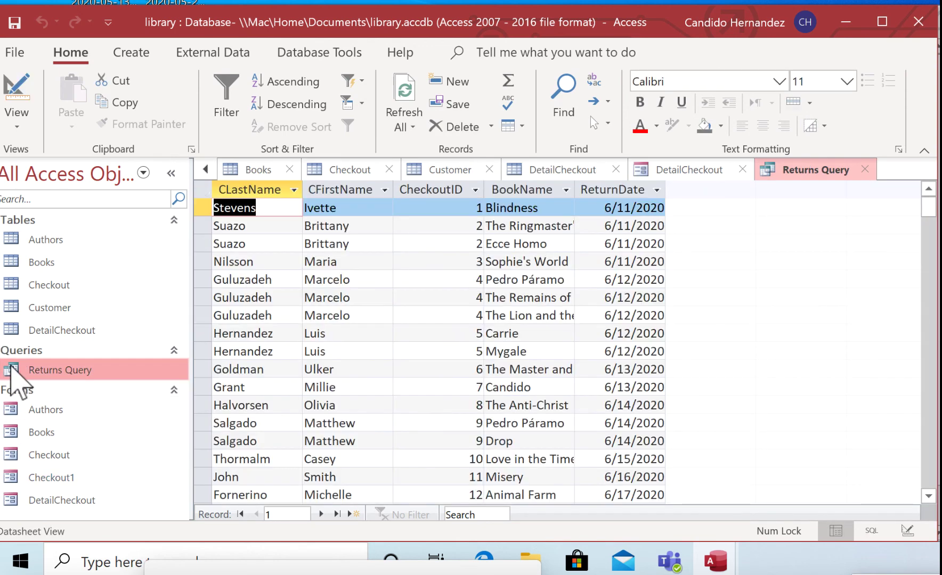